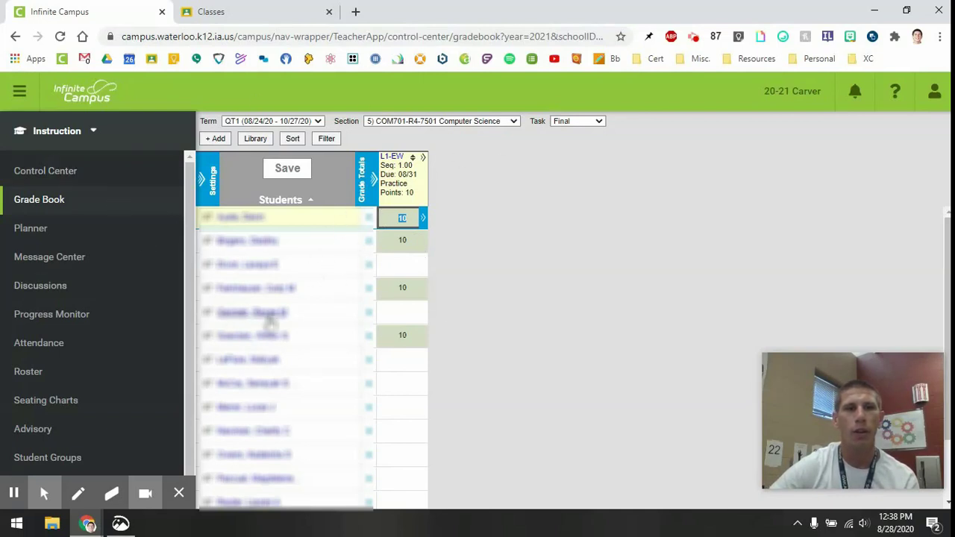
# - Switch from the Infinite Campus gradebook to the Google Classroom class list
pyautogui.click(284, 8)
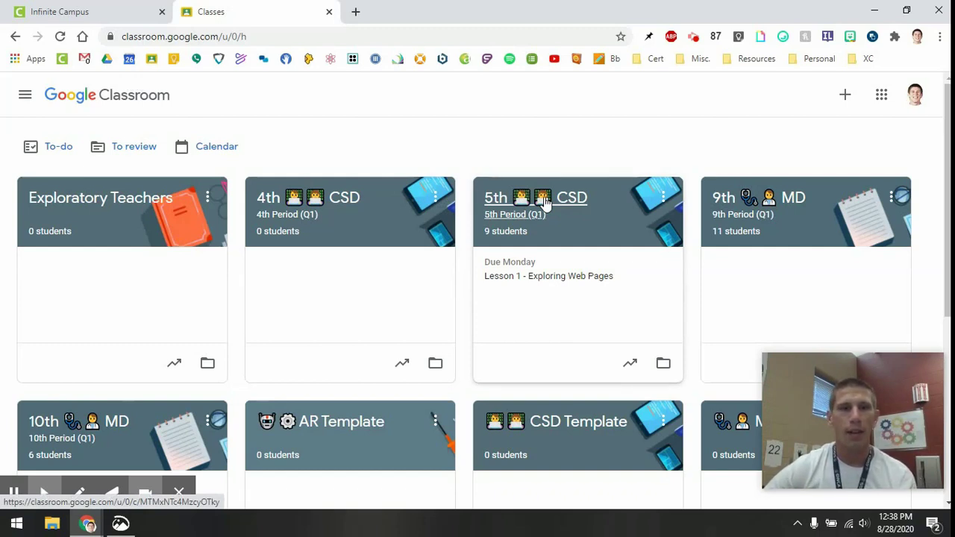
# - Open the 4th Period (Q1) CSD class stream
pyautogui.click(336, 200)
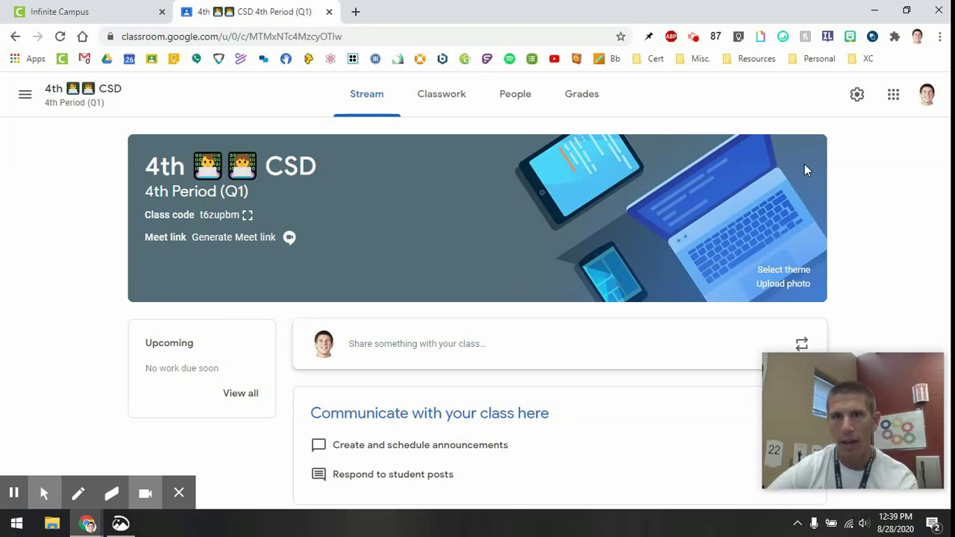
# - In class settings, link the 4th CSD class to SIS section COM701-R4 7401 Computer Science
pyautogui.click(857, 97)
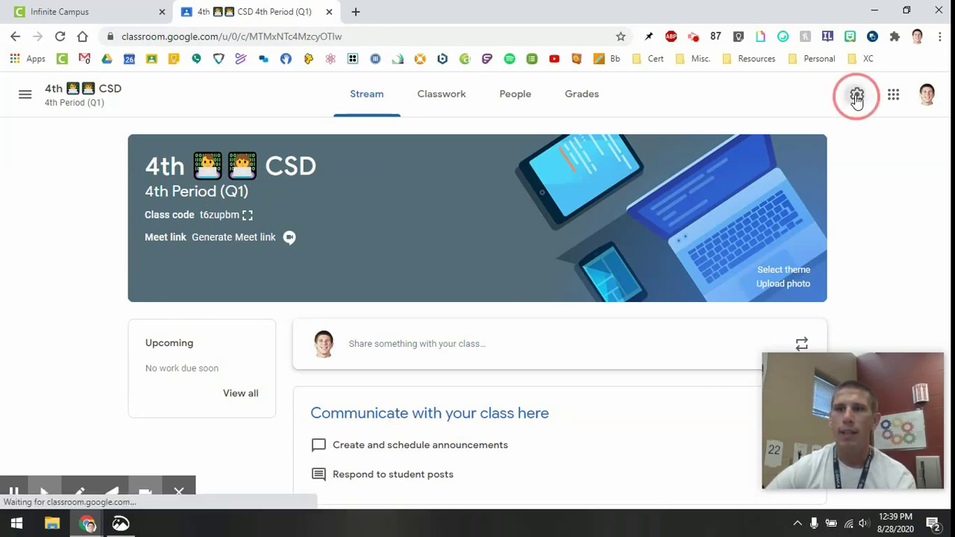
pyautogui.scroll(-6, 624, 277)
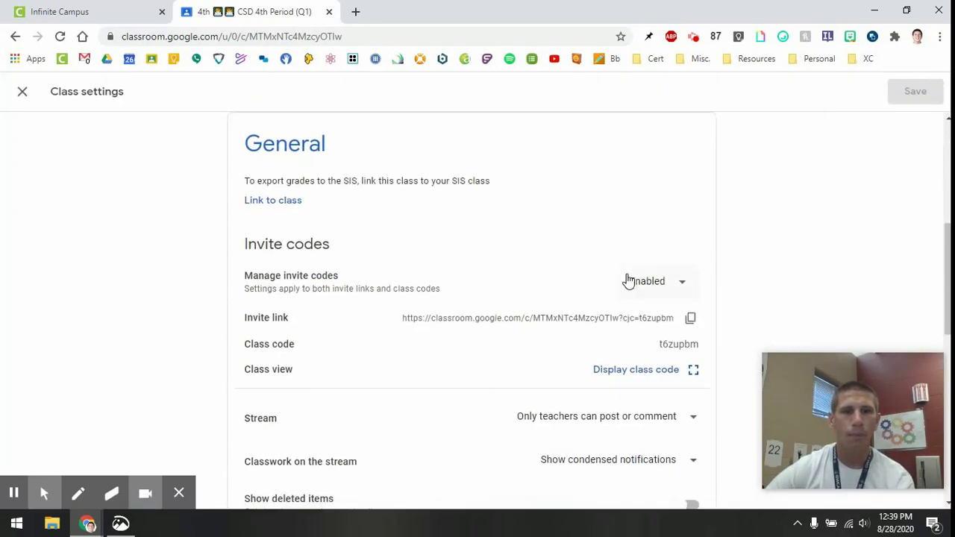
pyautogui.scroll(1, 543, 264)
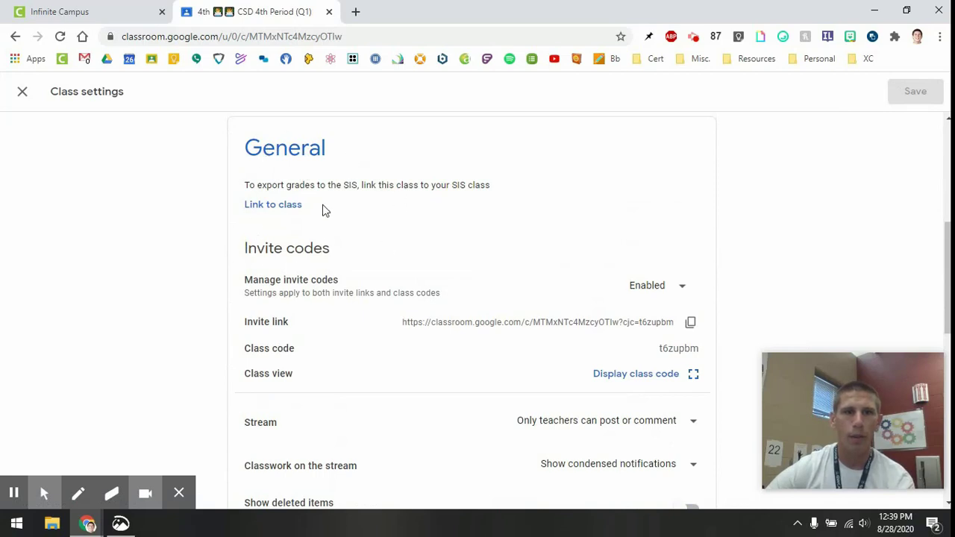
pyautogui.moveTo(248, 151); pyautogui.dragTo(335, 158)
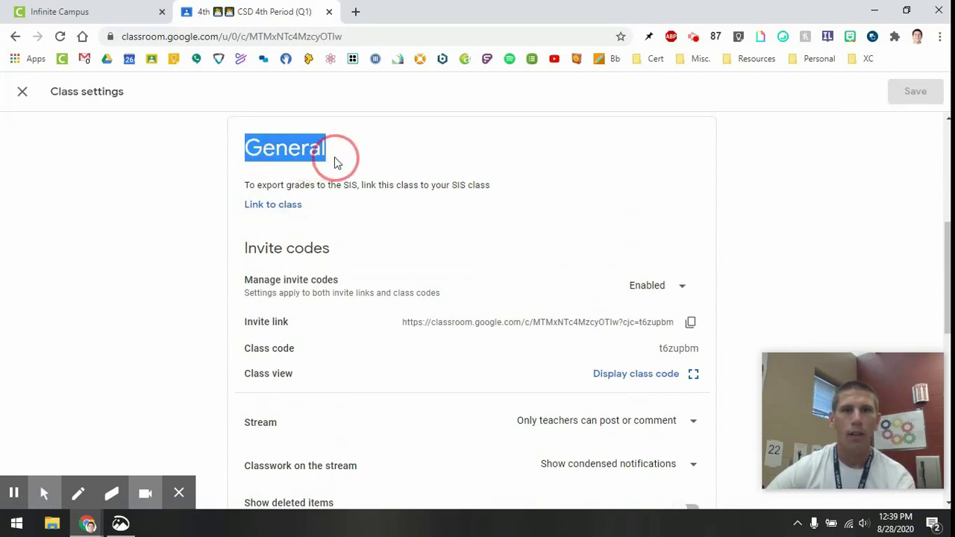
pyautogui.click(254, 147)
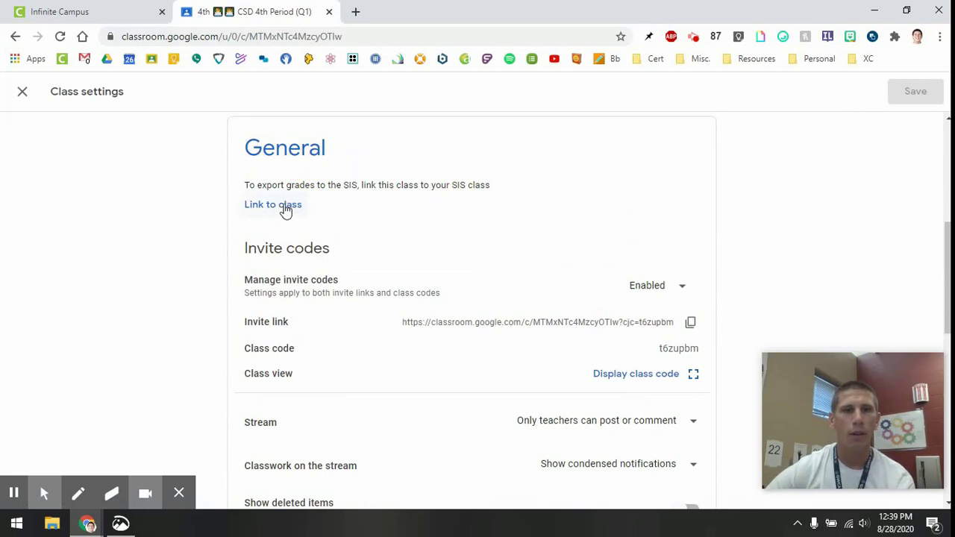
pyautogui.click(284, 206)
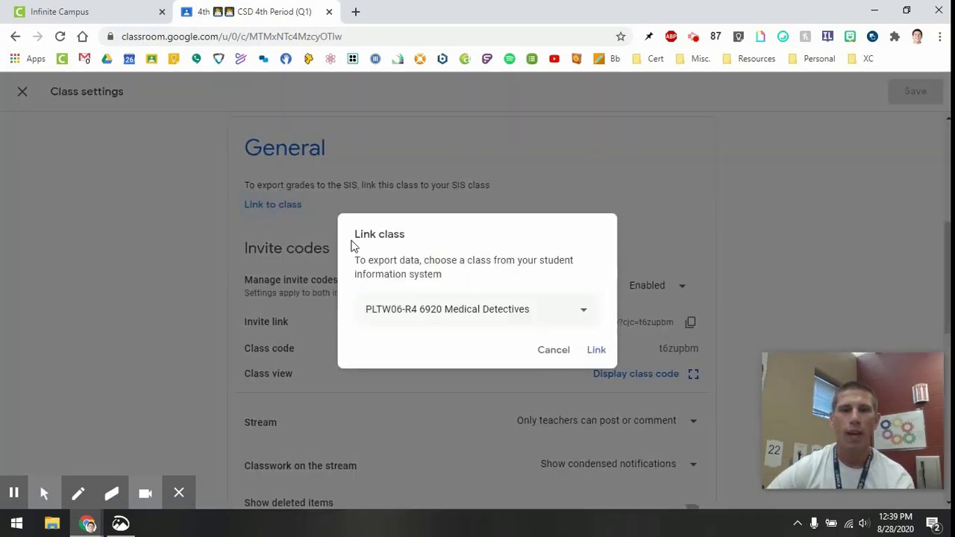
pyautogui.click(503, 317)
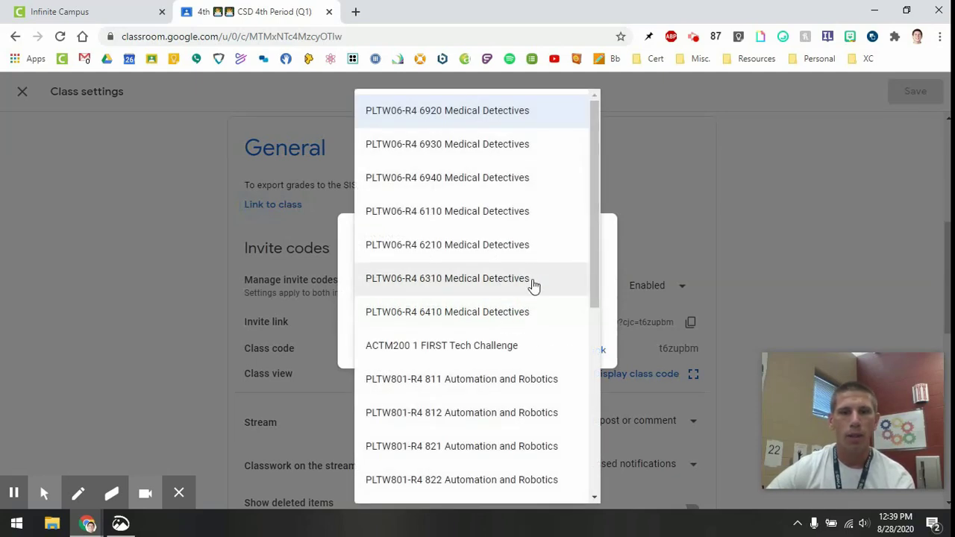
pyautogui.scroll(-5, 518, 316)
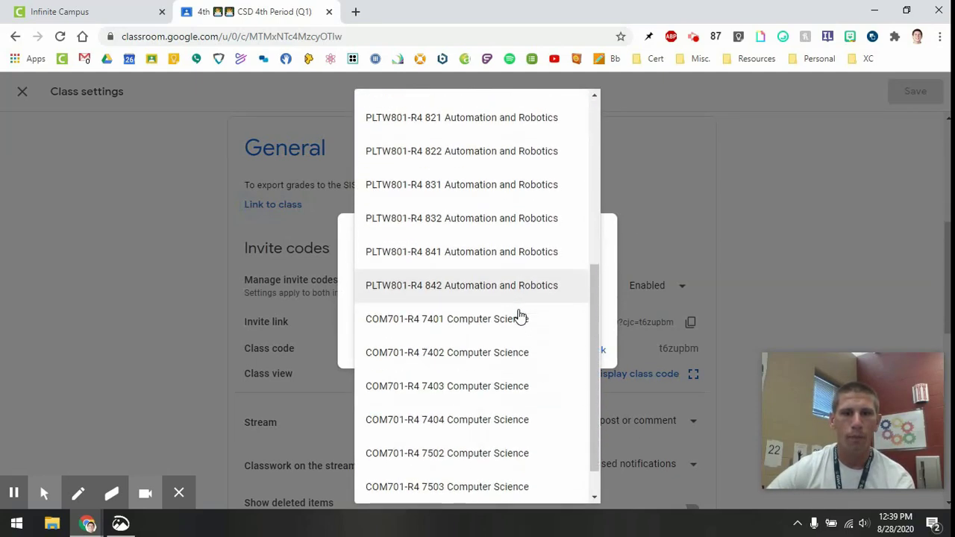
pyautogui.scroll(-1, 519, 317)
pyautogui.click(458, 279)
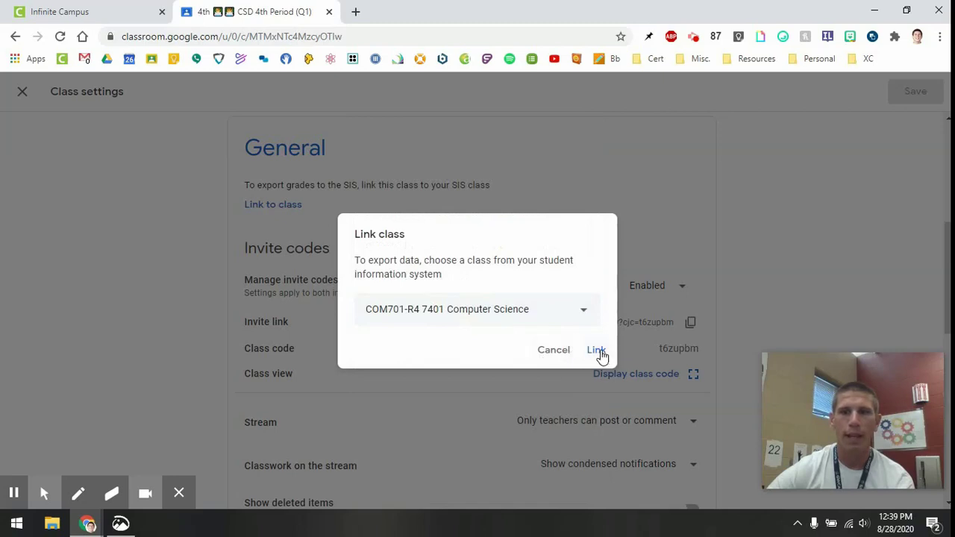
pyautogui.click(596, 350)
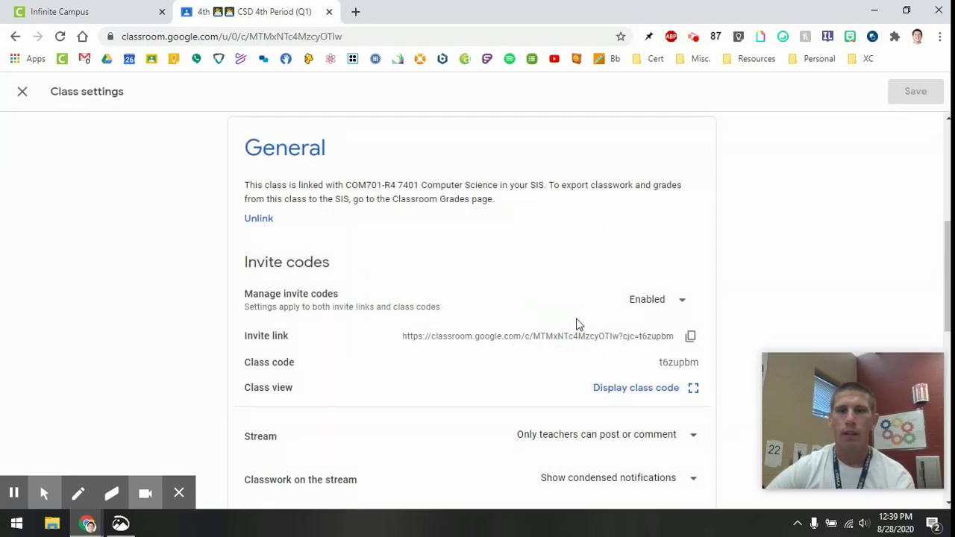
pyautogui.scroll(-8, 515, 293)
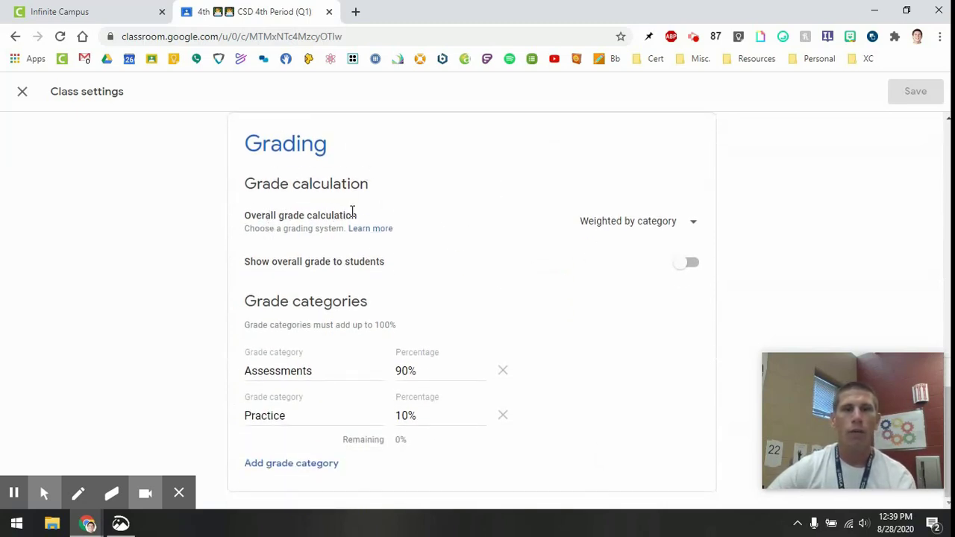
pyautogui.click(660, 222)
pyautogui.click(661, 224)
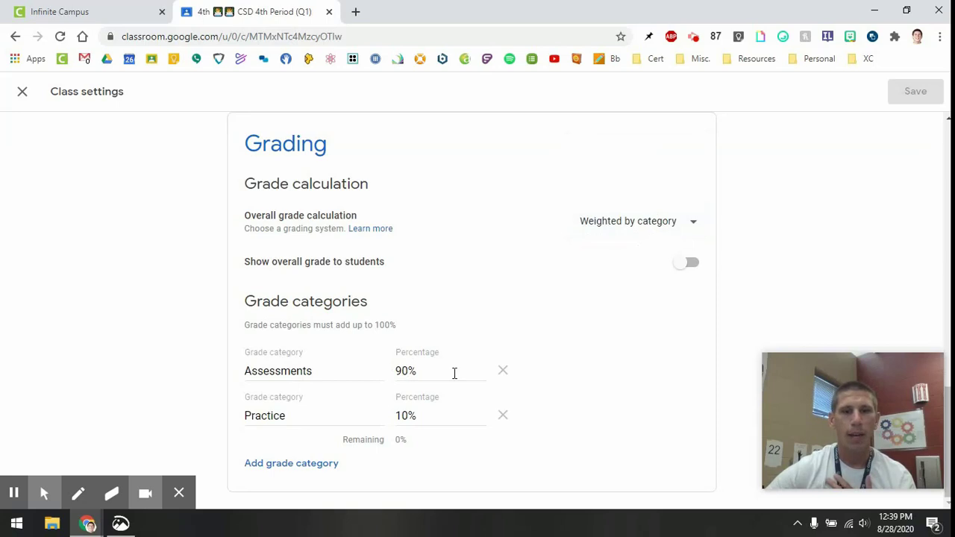
pyautogui.moveTo(426, 371); pyautogui.dragTo(399, 371)
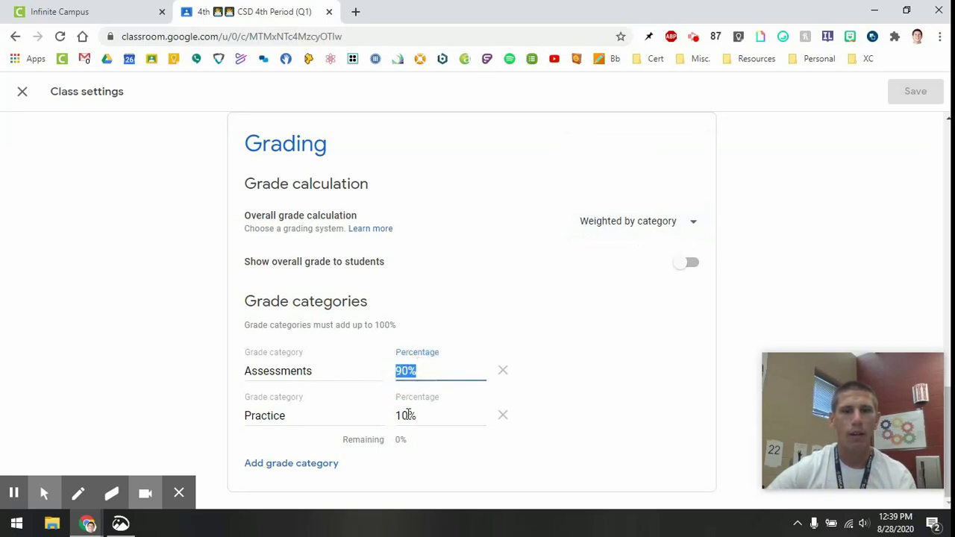
pyautogui.click(291, 369)
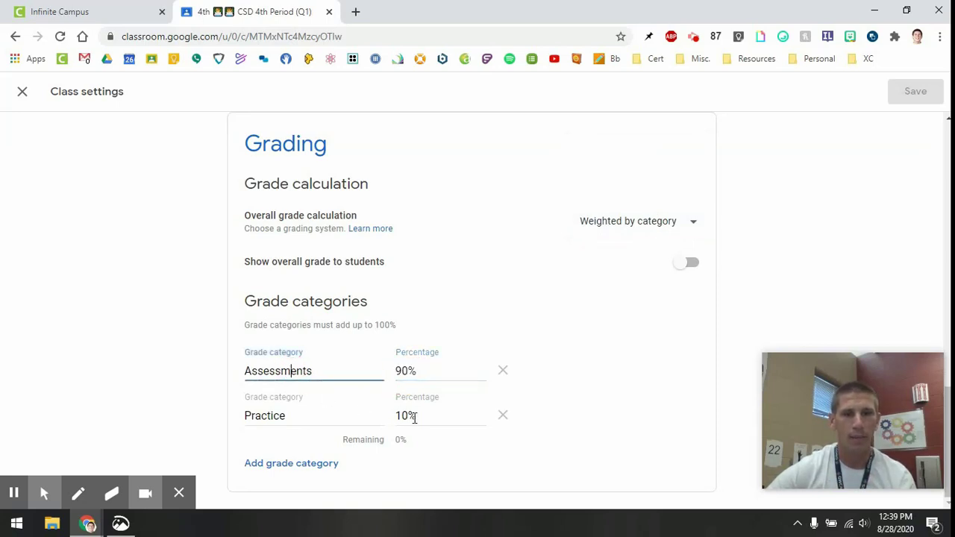
pyautogui.doubleClick(265, 416)
pyautogui.click(405, 416)
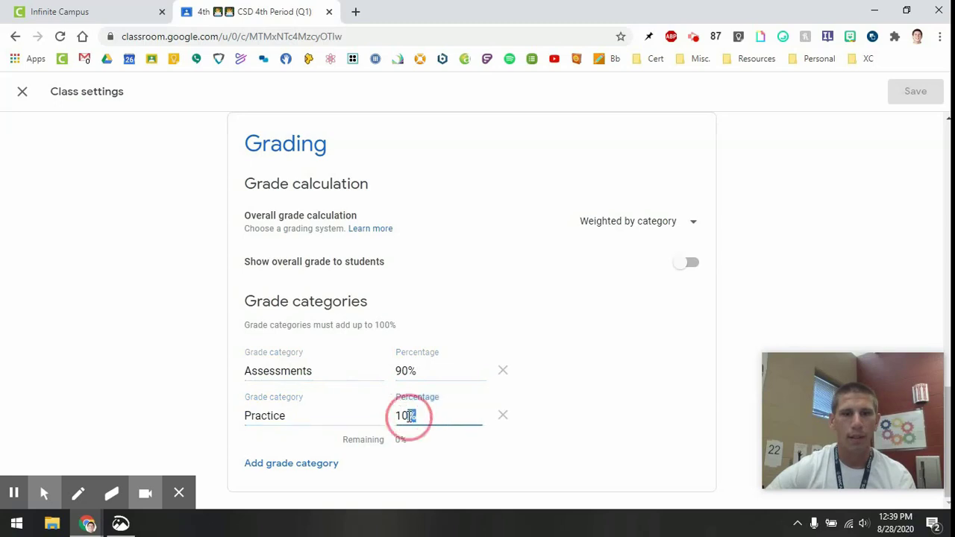
pyautogui.click(601, 424)
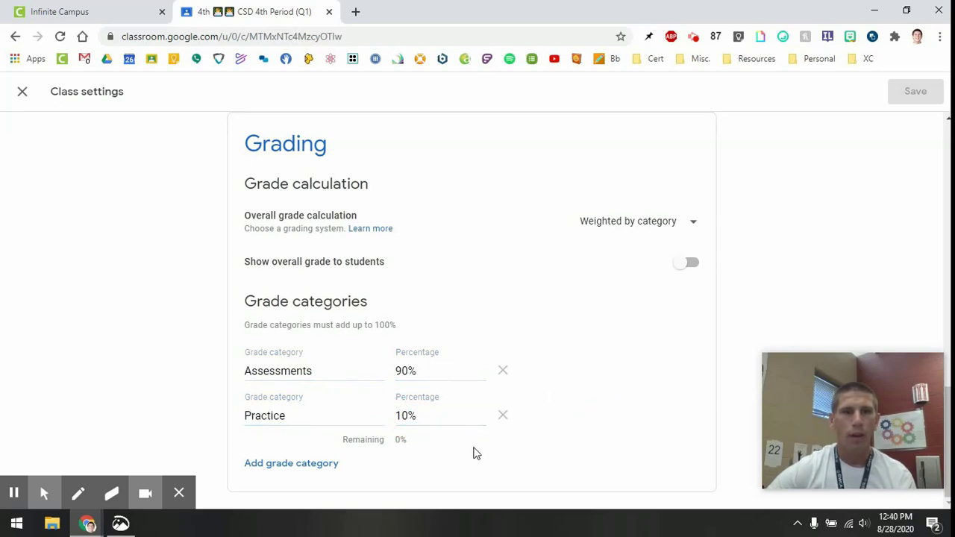
pyautogui.scroll(15, 637, 416)
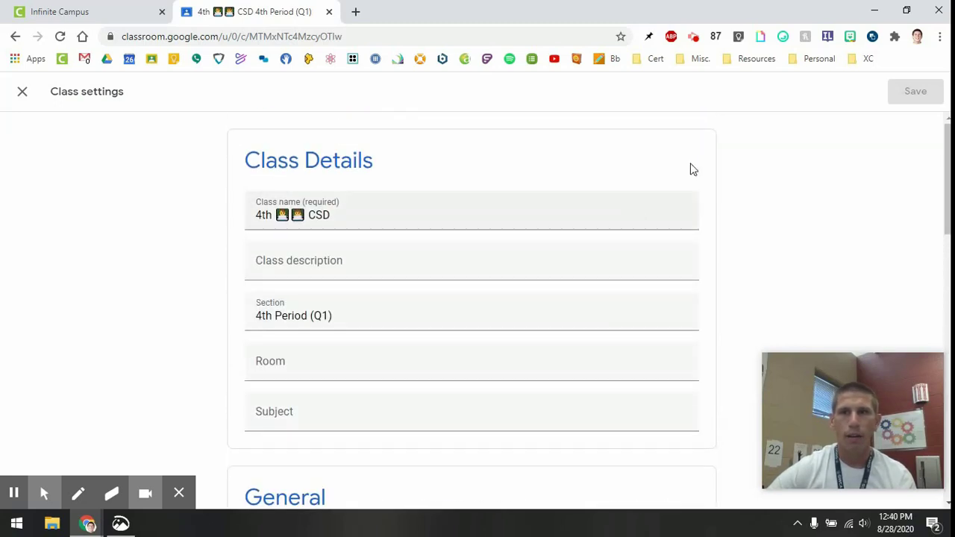
pyautogui.click(920, 99)
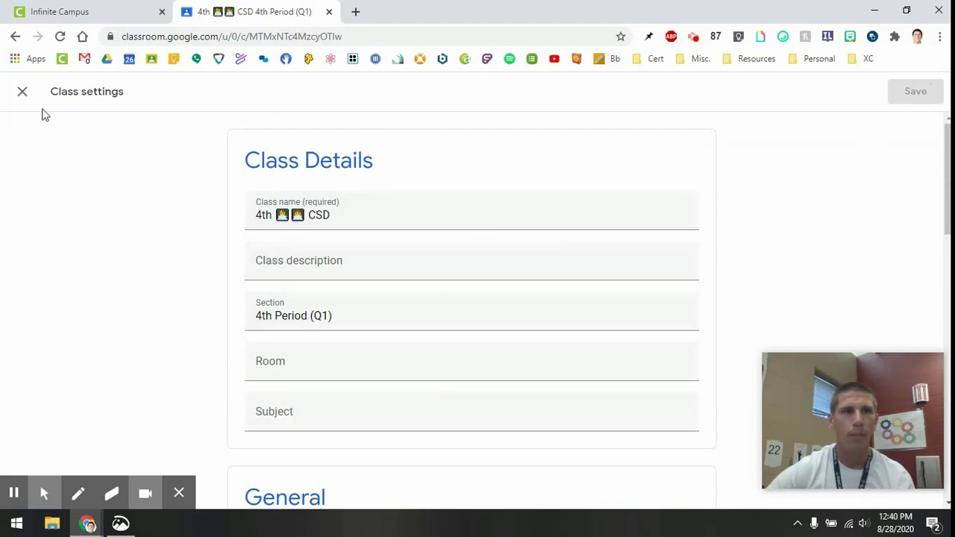
# - Leave settings and switch to the 5th Period CSD class
pyautogui.click(23, 91)
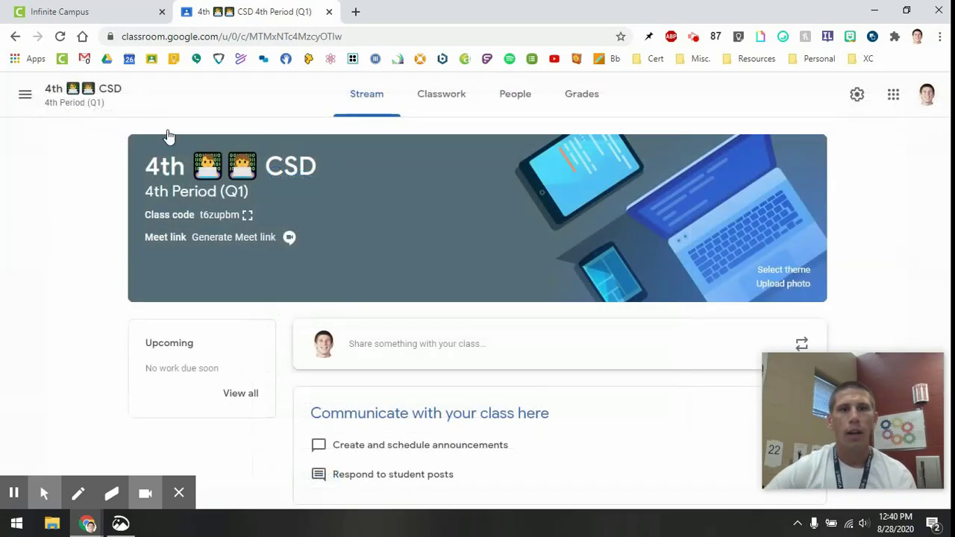
pyautogui.click(25, 99)
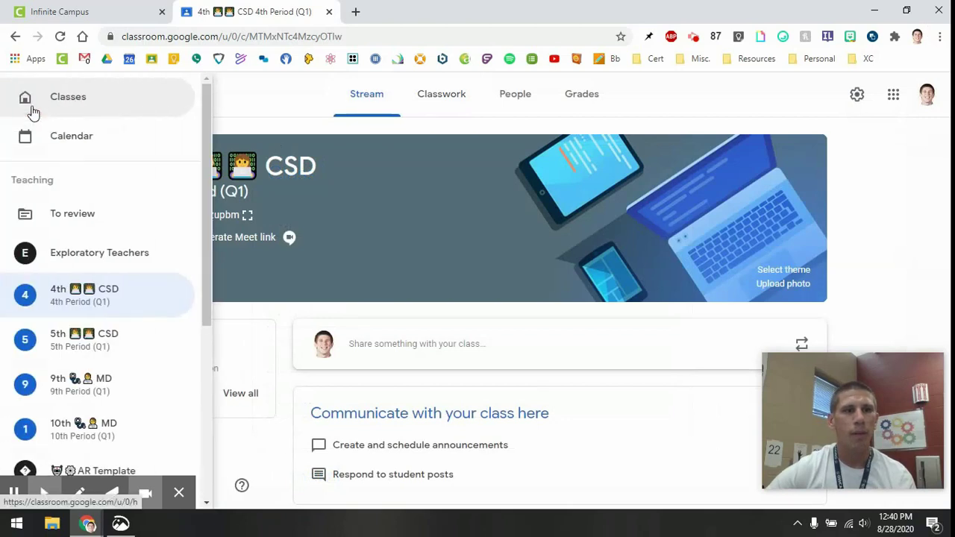
pyautogui.click(126, 345)
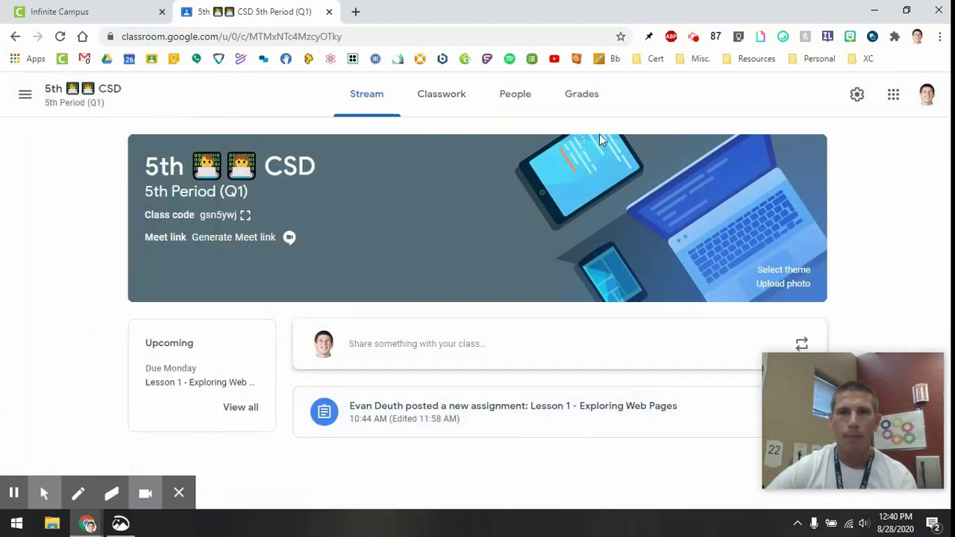
# - Review a graded student's Lesson 1 - Exploring Web Pages submission, then return to the class stream
pyautogui.click(502, 408)
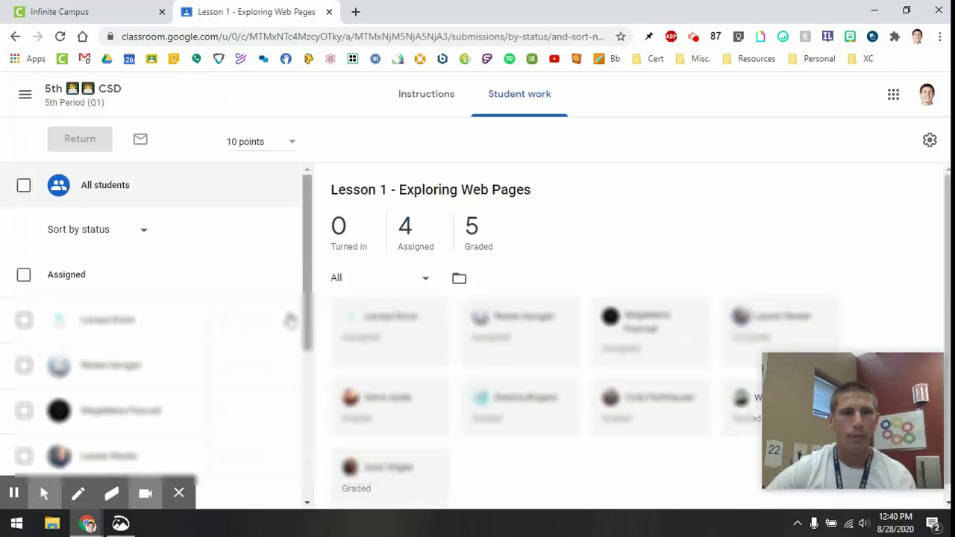
pyautogui.scroll(-4, 267, 299)
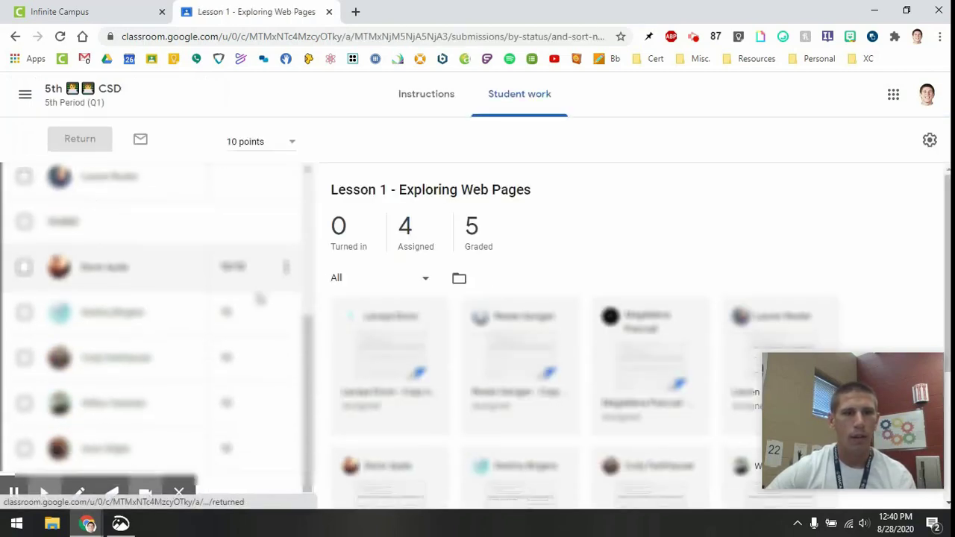
pyautogui.click(287, 265)
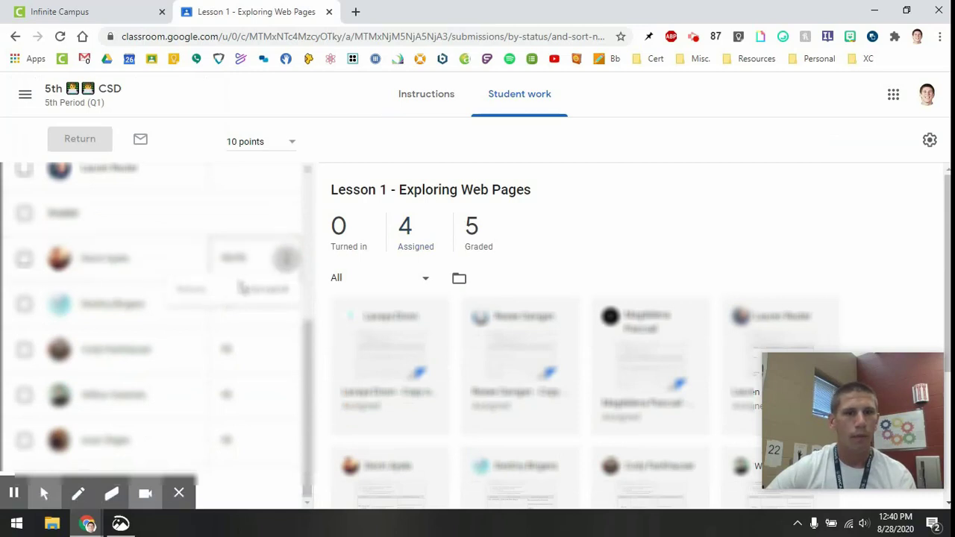
pyautogui.click(147, 259)
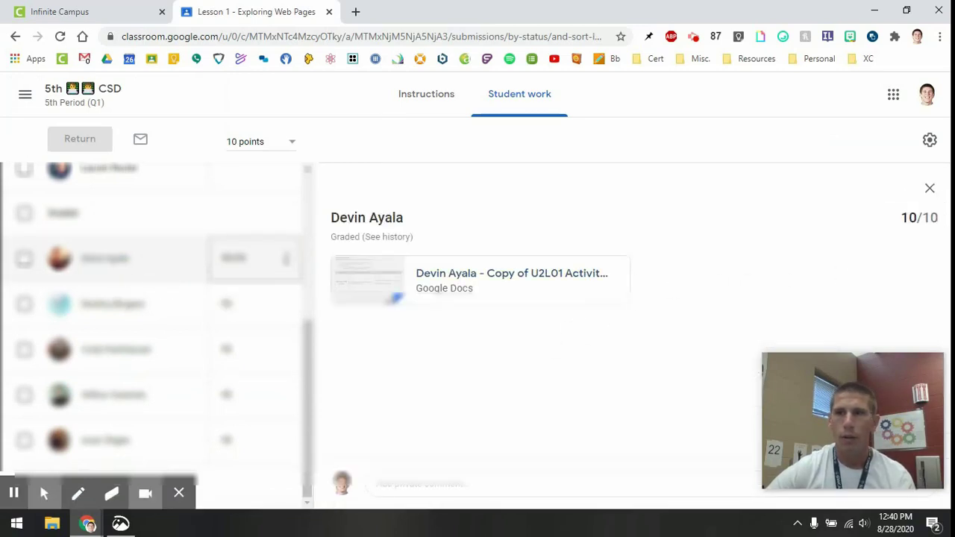
pyautogui.click(929, 188)
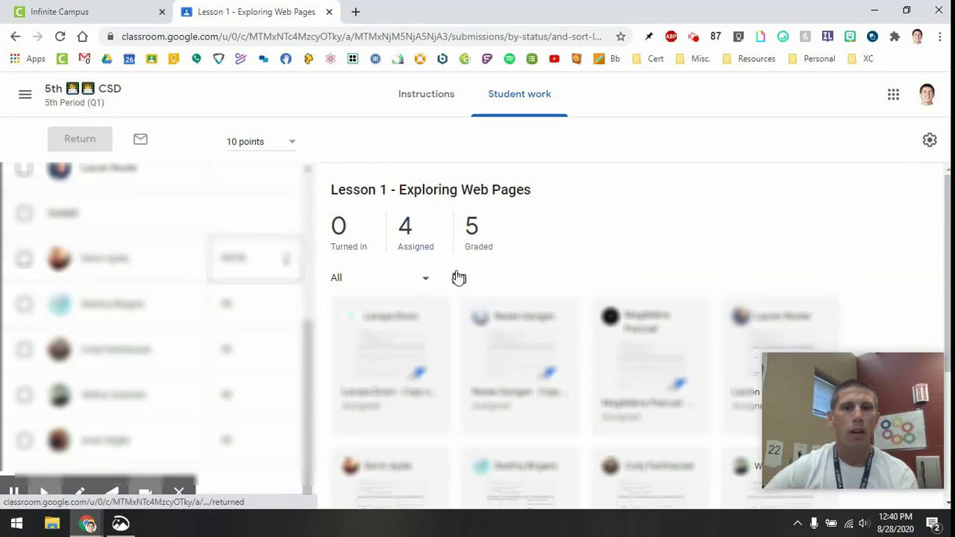
pyautogui.scroll(-1, 487, 284)
pyautogui.scroll(1, 328, 276)
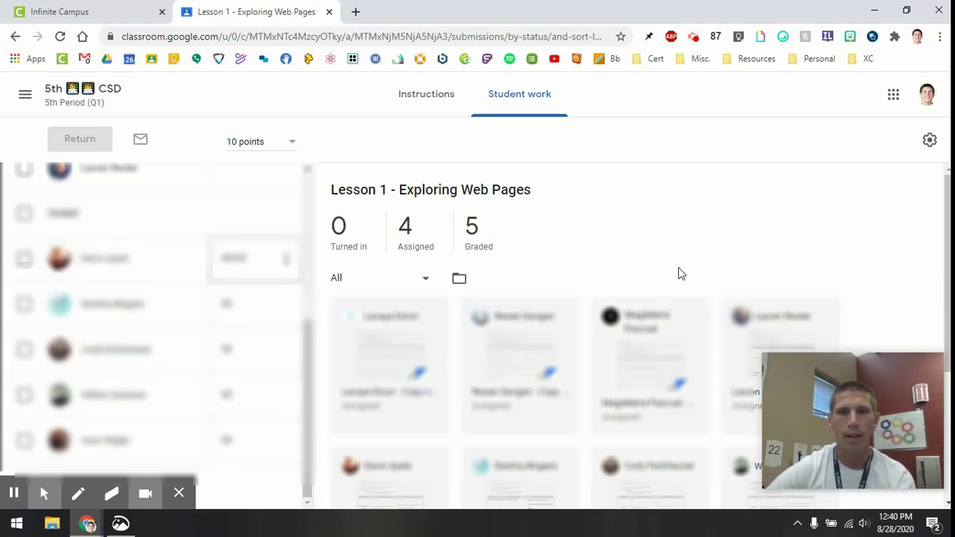
pyautogui.scroll(-3, 675, 273)
pyautogui.scroll(3, 666, 280)
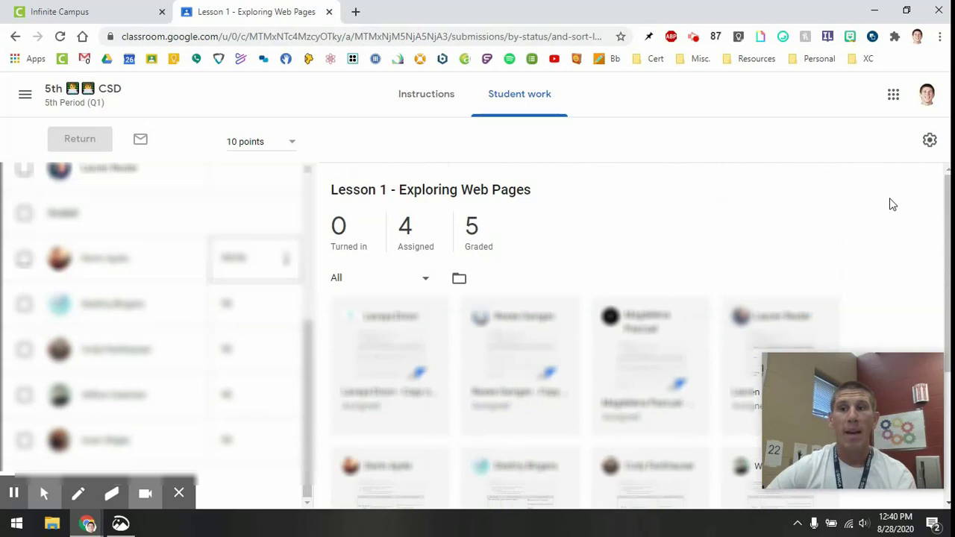
pyautogui.click(88, 103)
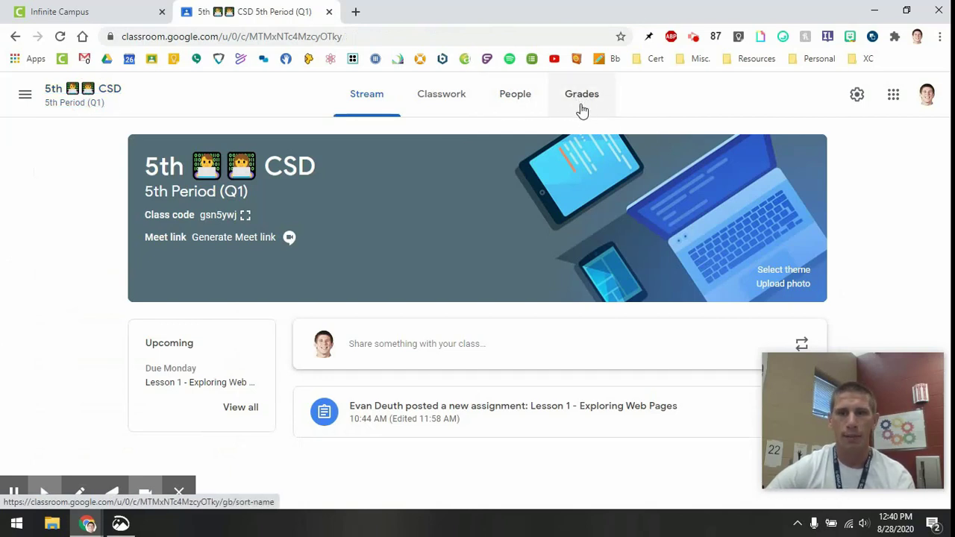
# - Open the 5th Period CSD Grades tab and check the Lesson 1 column scores
pyautogui.click(586, 103)
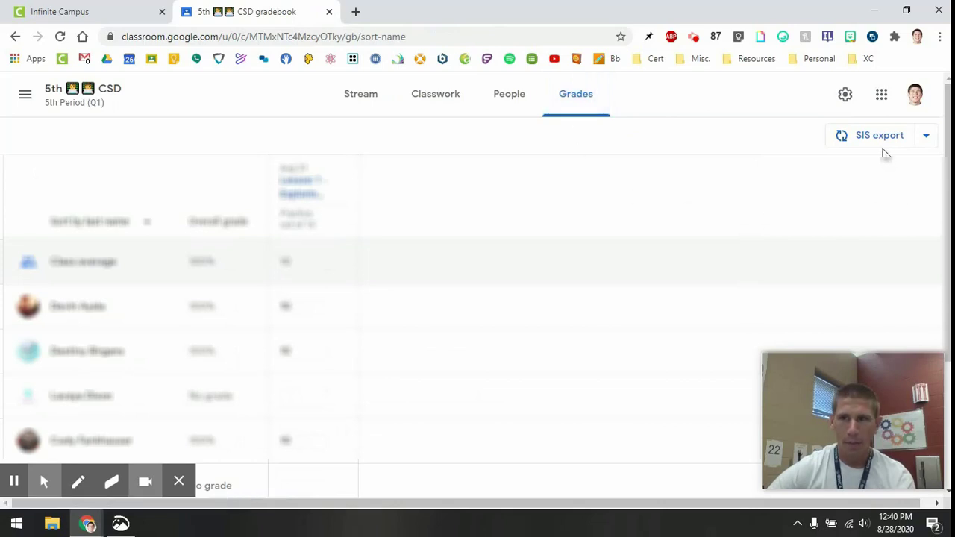
pyautogui.scroll(-2, 309, 248)
pyautogui.scroll(-1, 310, 248)
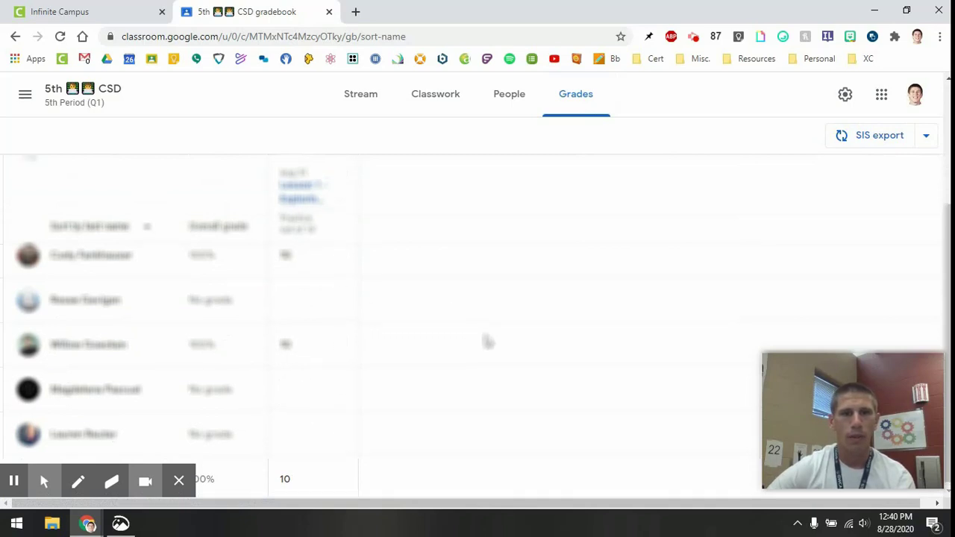
pyautogui.scroll(3, 468, 341)
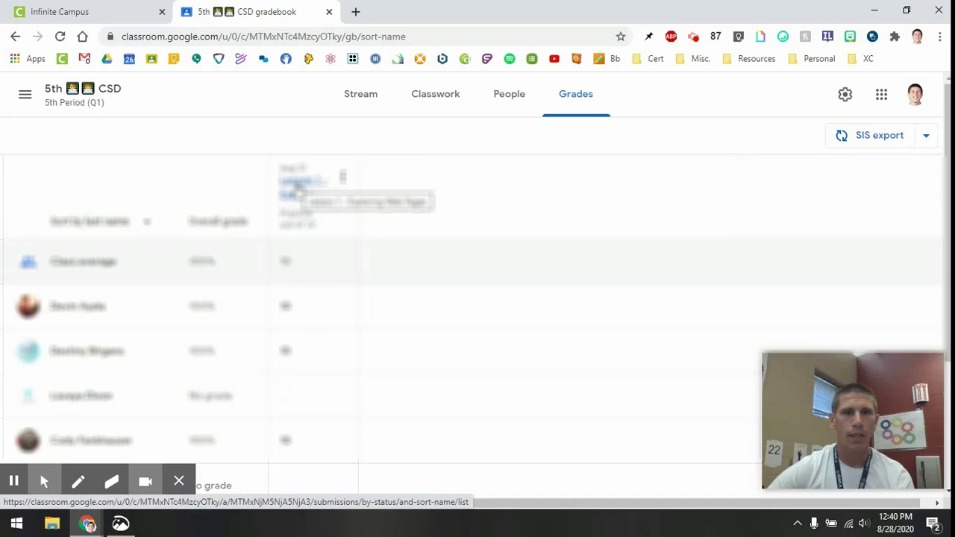
pyautogui.doubleClick(298, 215)
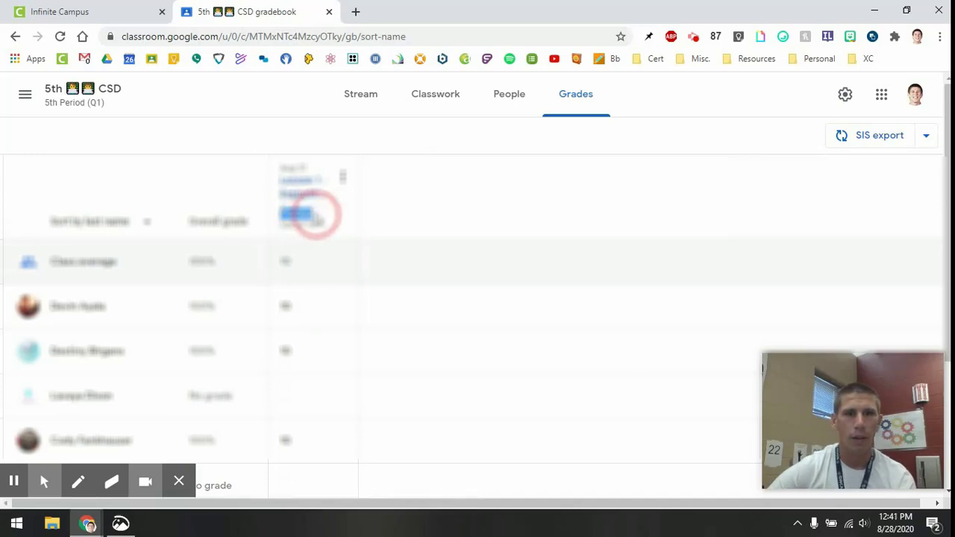
pyautogui.click(299, 228)
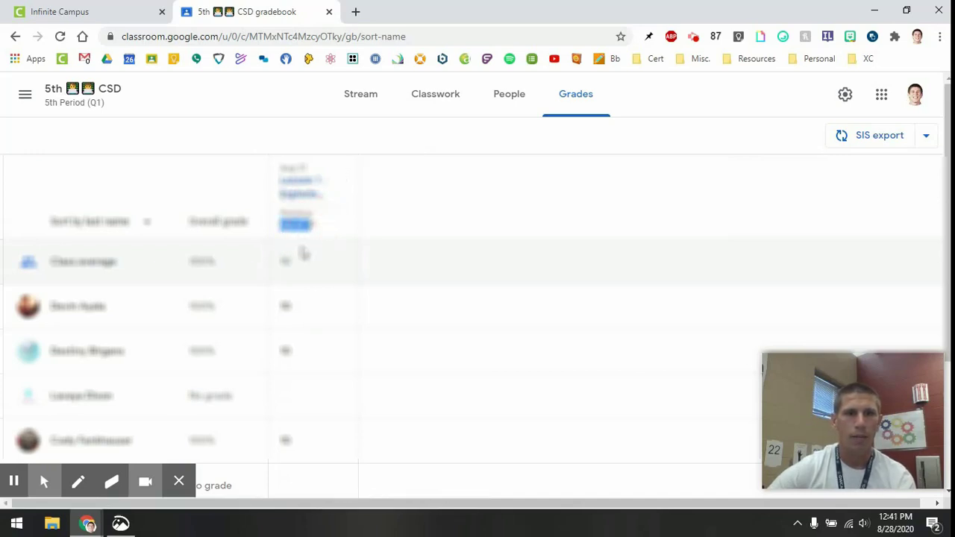
pyautogui.click(415, 239)
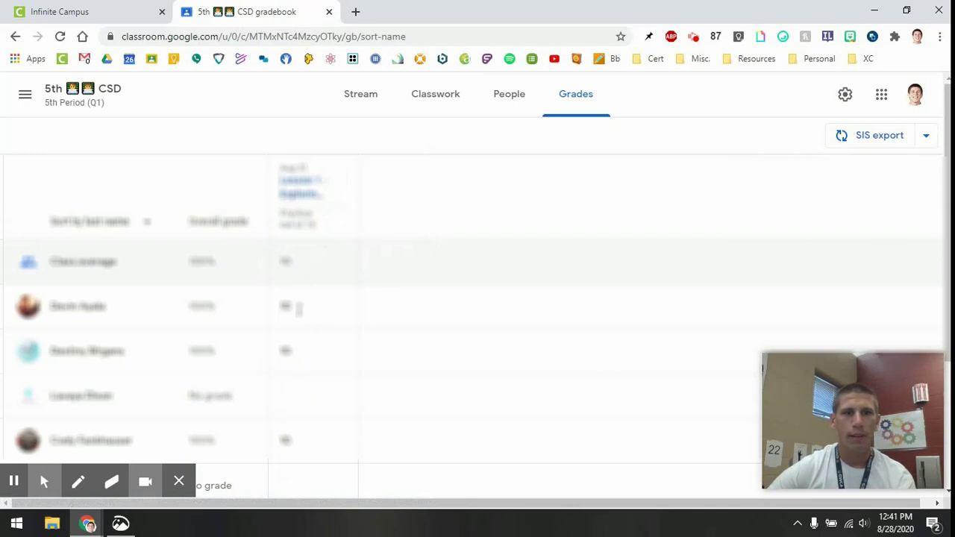
pyautogui.scroll(-2, 309, 371)
pyautogui.scroll(2, 309, 371)
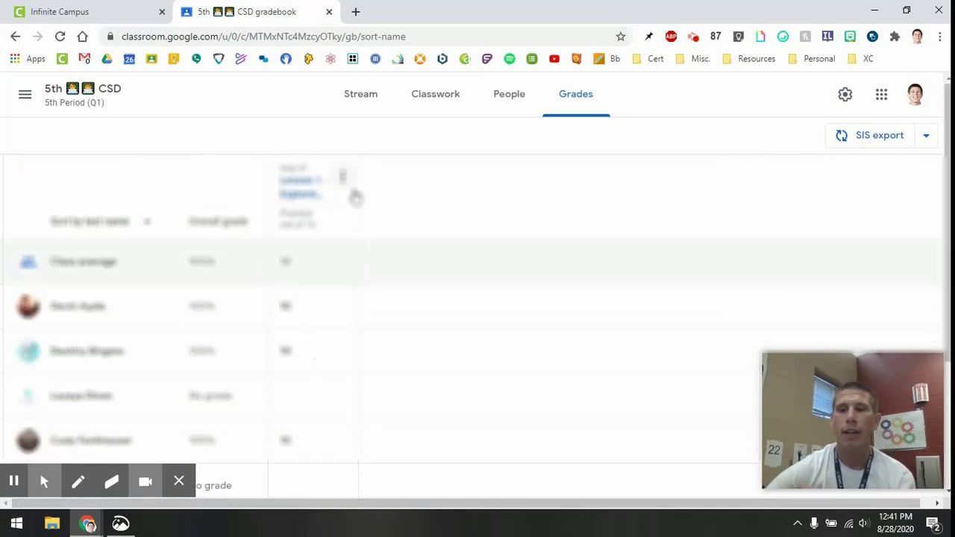
# - Confirm SIS export shows Pending (0), cancel it, and return to Infinite Campus
pyautogui.click(884, 141)
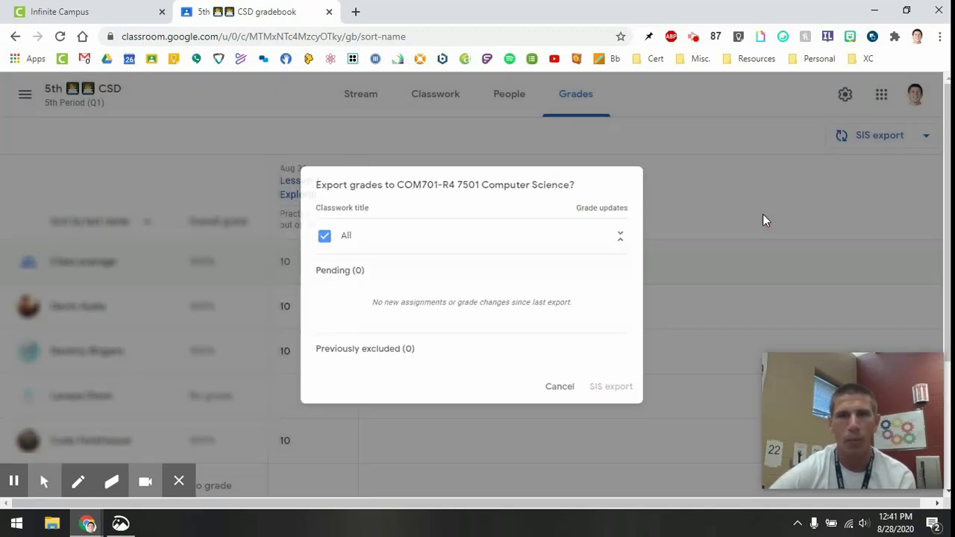
pyautogui.click(762, 217)
pyautogui.click(60, 12)
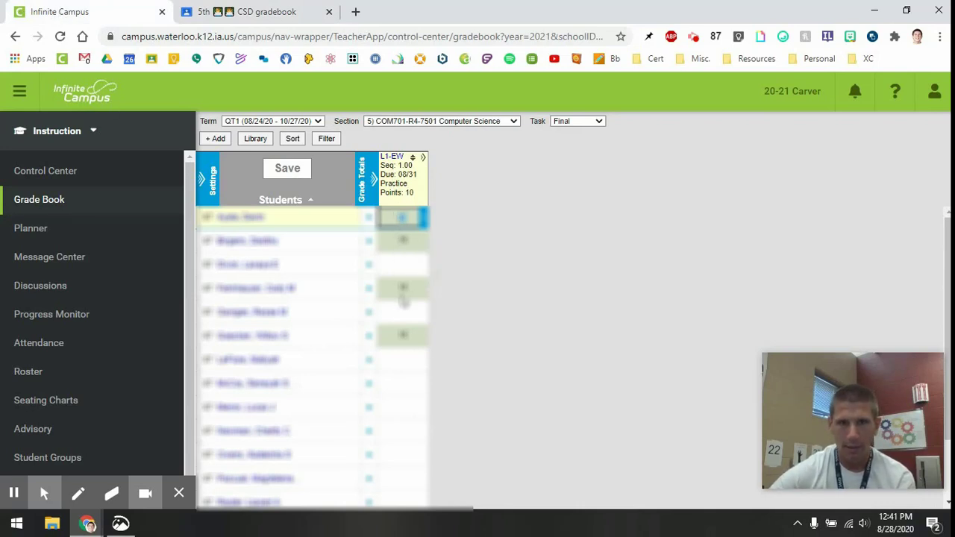
pyautogui.scroll(-1, 408, 376)
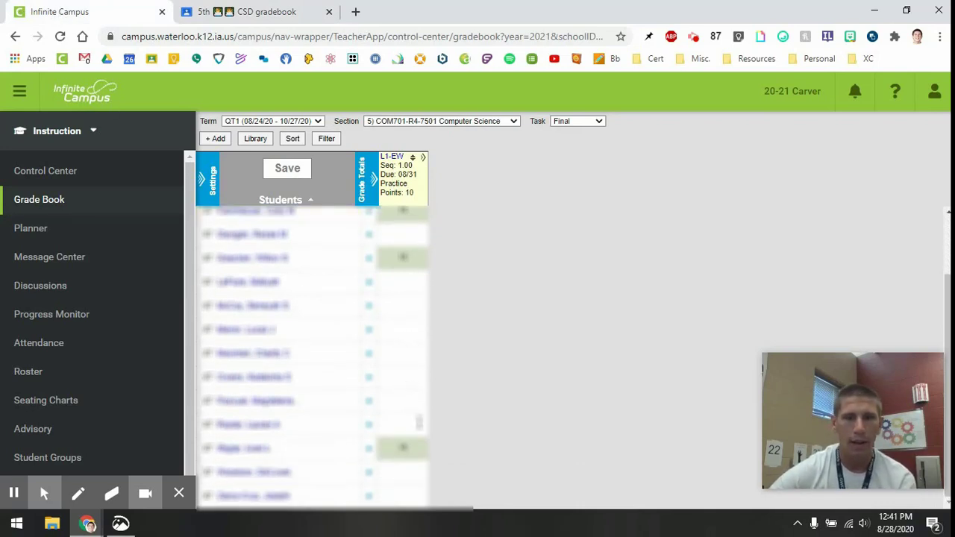
pyautogui.scroll(1, 420, 423)
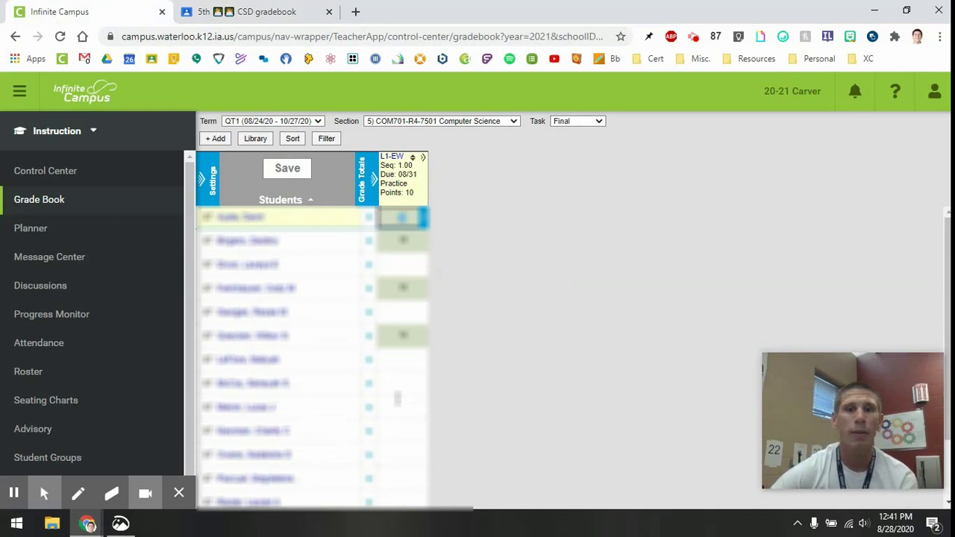